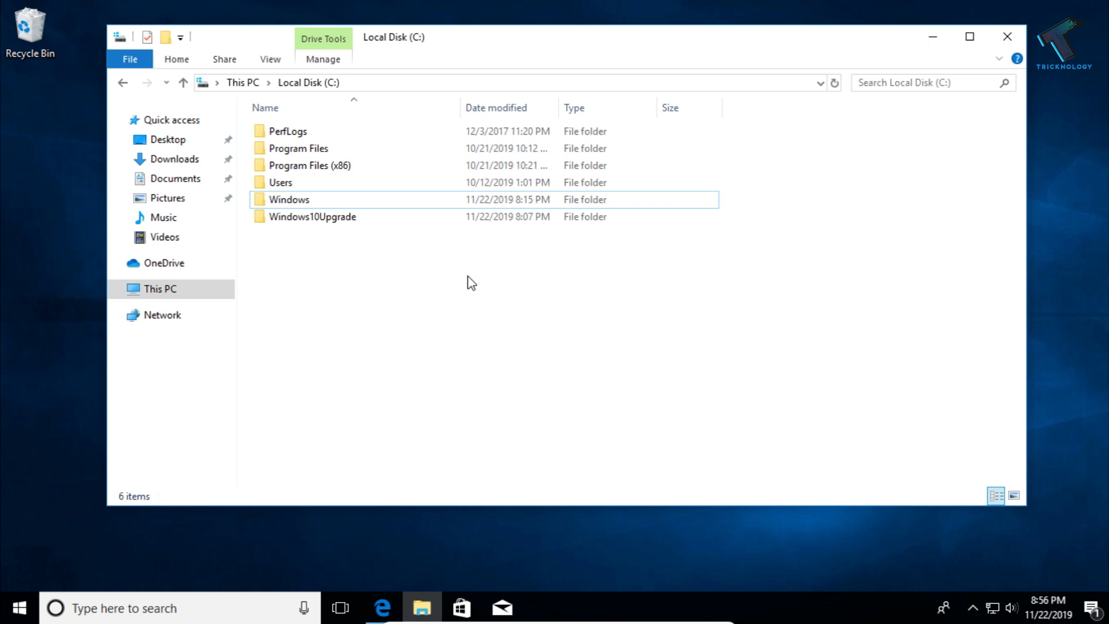
- Attempt to permanently delete the Windows10Upgrade folder, skipping all in-use files and dismissing the warning
{"action": "left_click", "coordinate": [369, 219]}
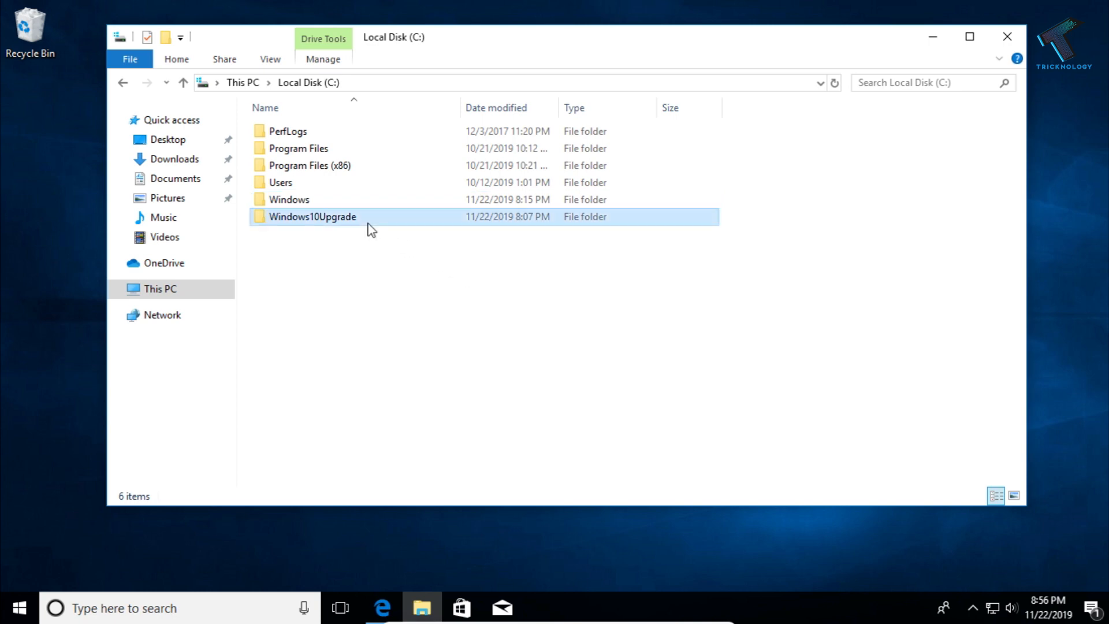
{"action": "key", "text": "shift+Delete"}
{"action": "key", "text": "Return"}
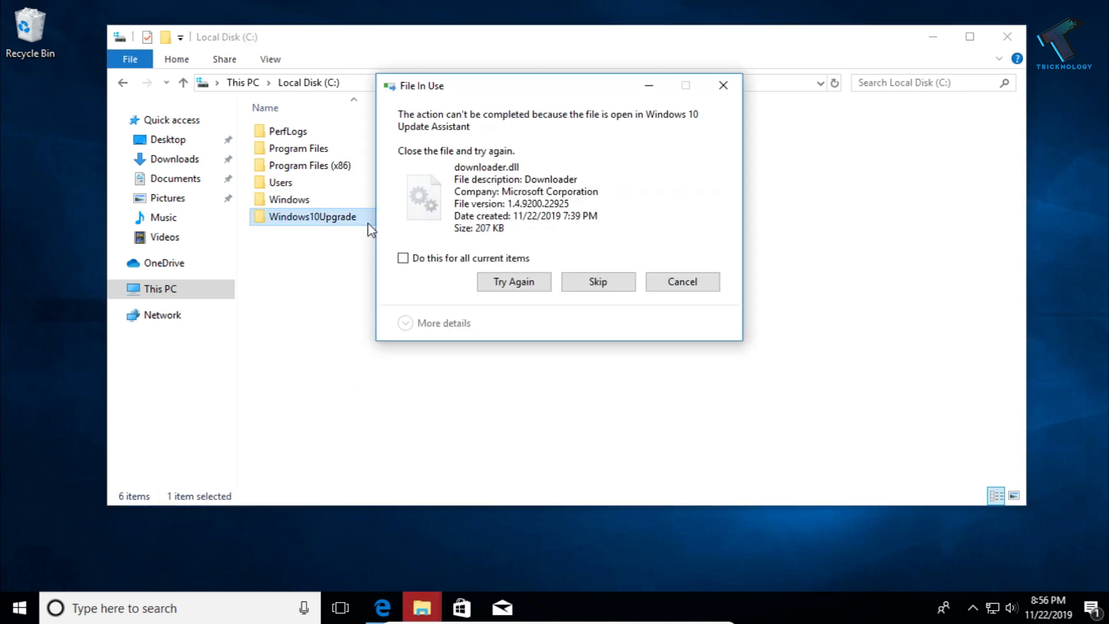
{"action": "left_click", "coordinate": [485, 259]}
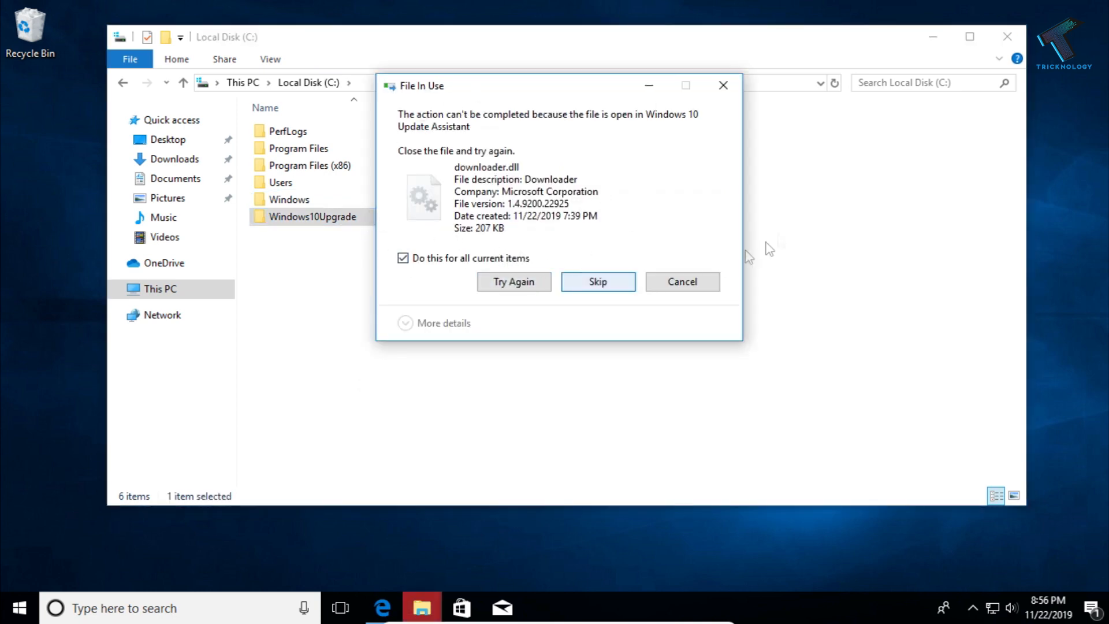
{"action": "left_click", "coordinate": [514, 282]}
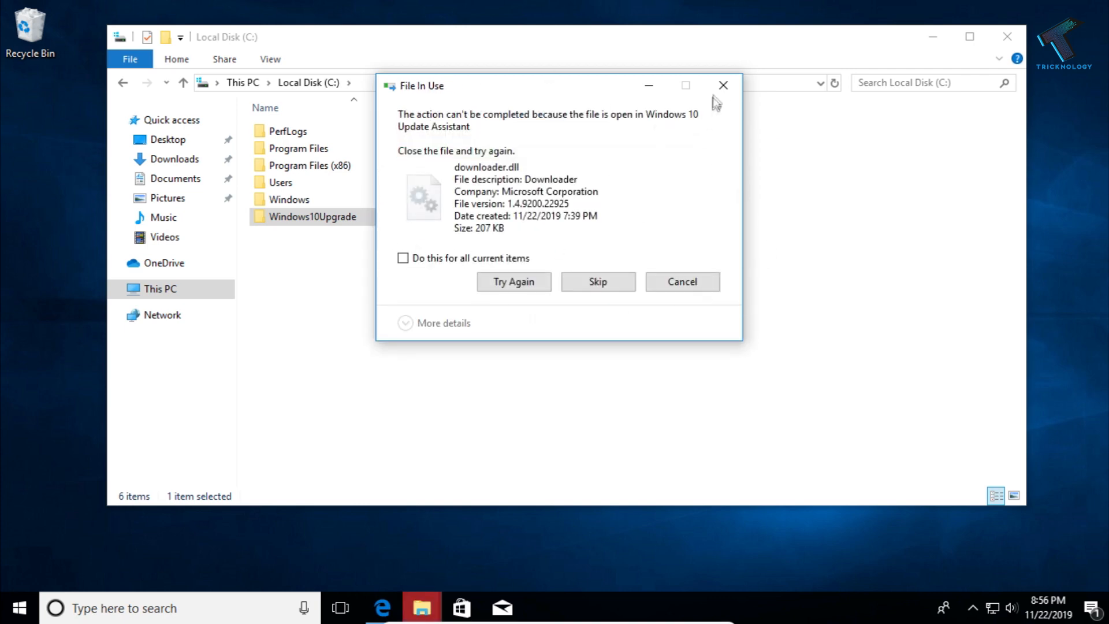
{"action": "left_click", "coordinate": [723, 85]}
- Try dragging Windows10Upgrade into the Windows folder and cancel the blocked move
{"action": "mouse_move", "coordinate": [341, 218]}
{"action": "left_mouse_down"}
{"action": "mouse_move", "coordinate": [320, 204]}
{"action": "mouse_move", "coordinate": [350, 221]}
{"action": "left_mouse_up"}
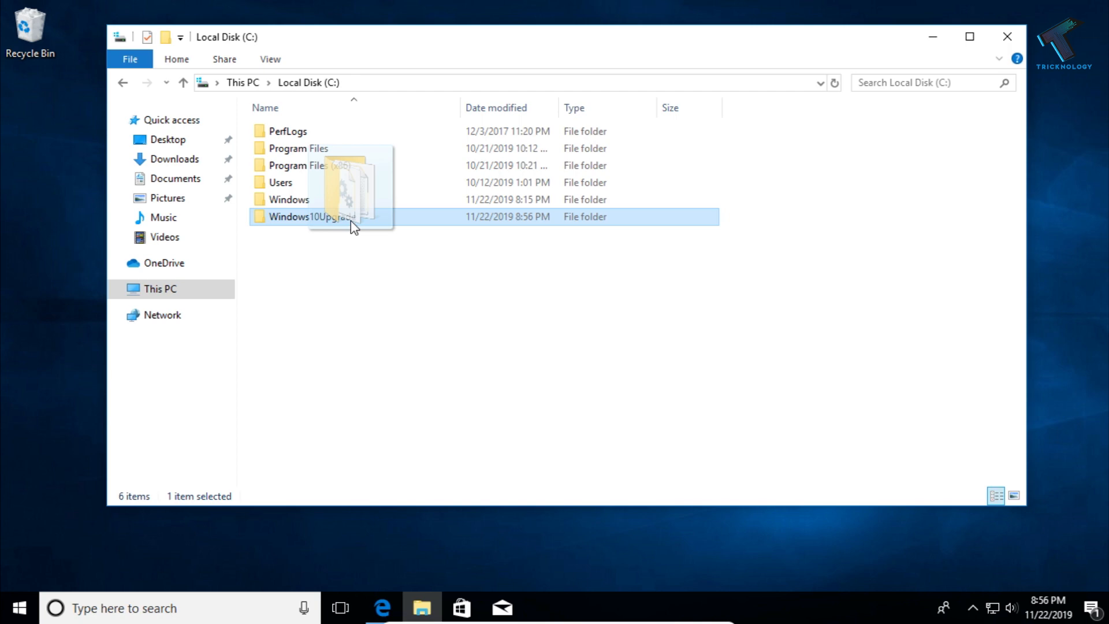
{"action": "left_click_drag", "start_coordinate": [351, 224], "coordinate": [340, 202]}
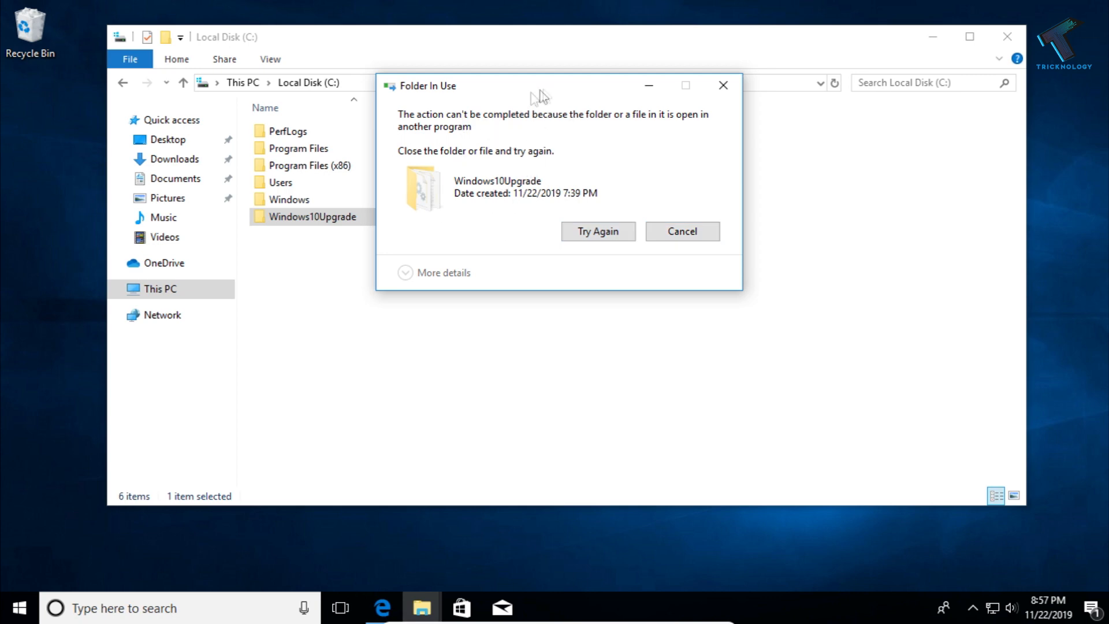
{"action": "left_click_drag", "start_coordinate": [539, 94], "coordinate": [607, 132]}
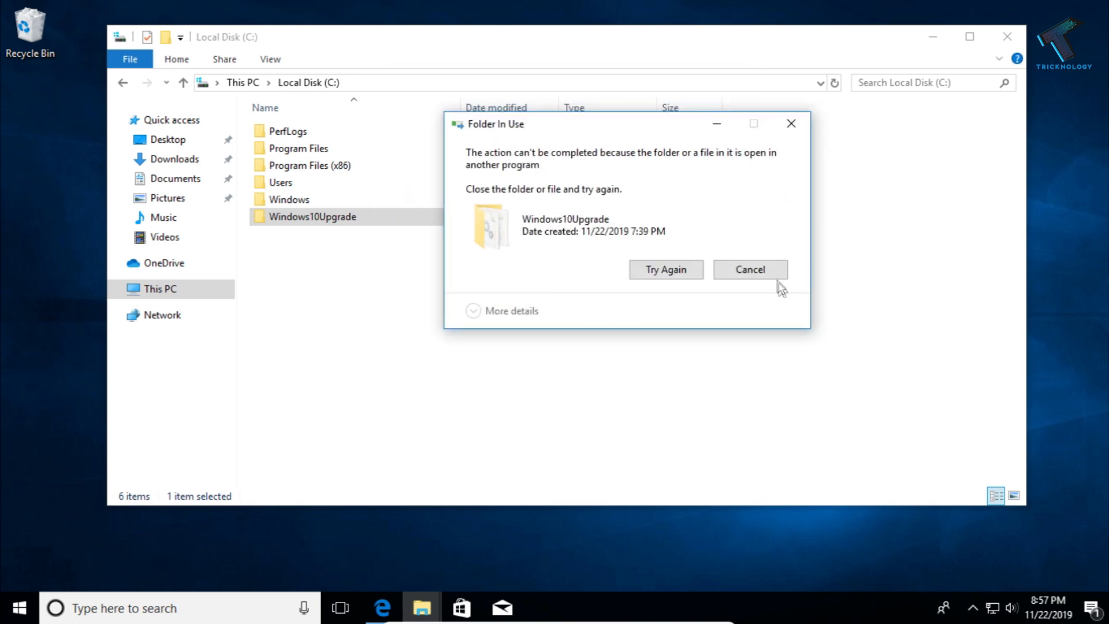
{"action": "left_click", "coordinate": [751, 270]}
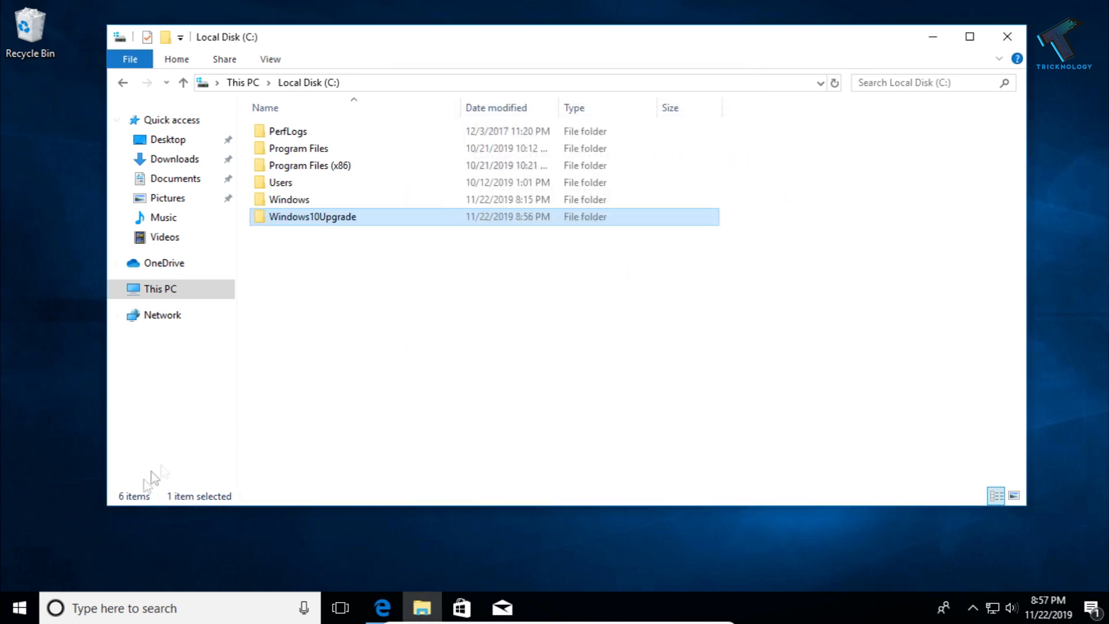
{"action": "left_click", "coordinate": [19, 608]}
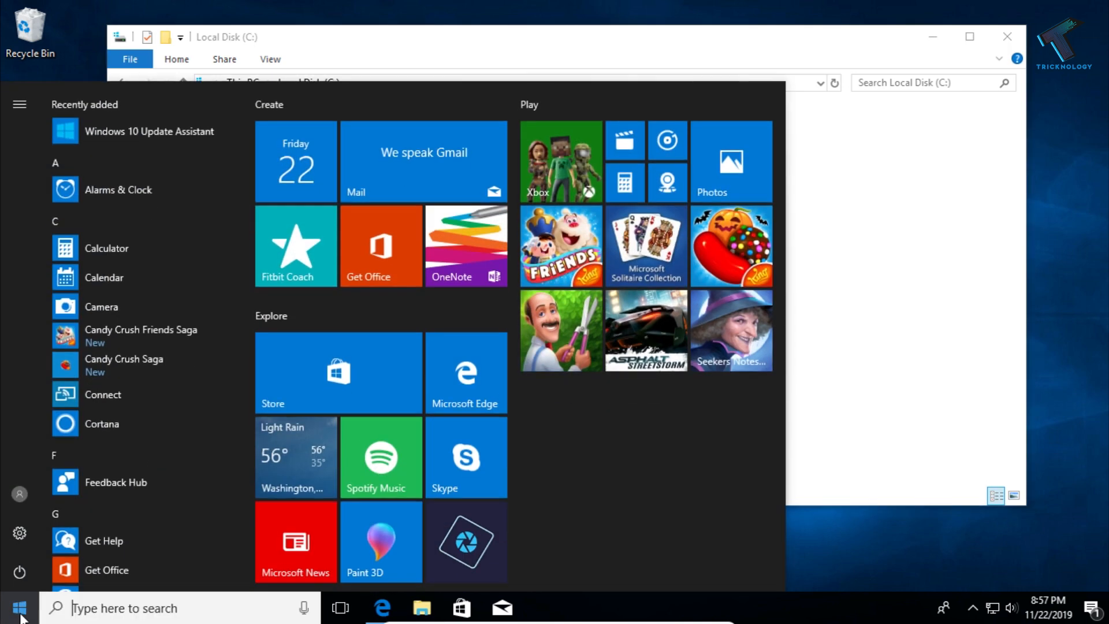
{"action": "type", "text": "con"}
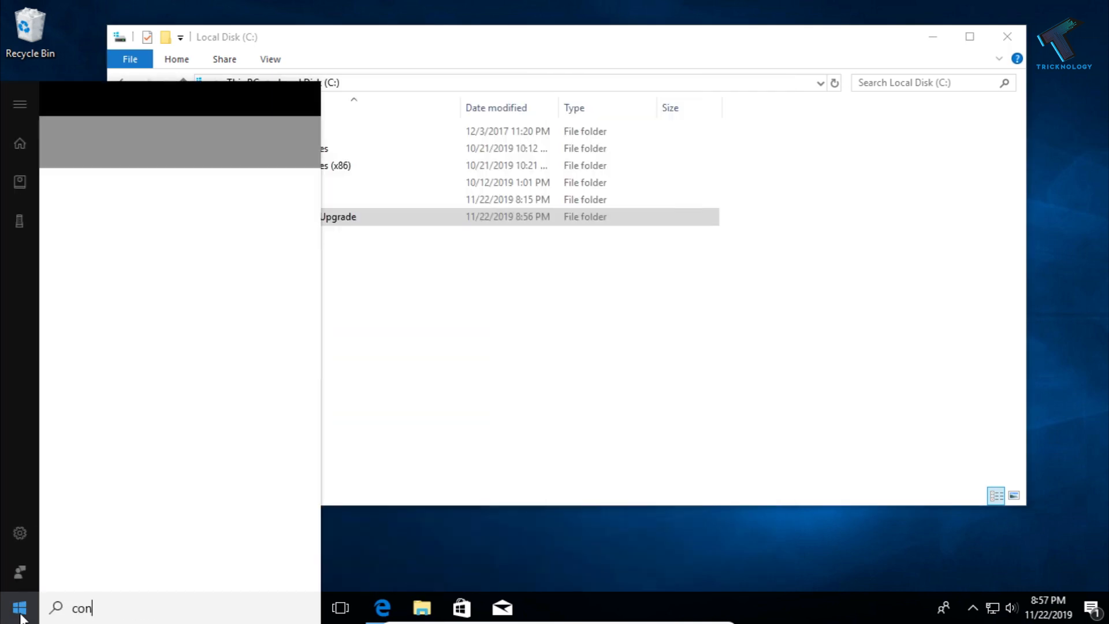
{"action": "type", "text": "trol panel"}
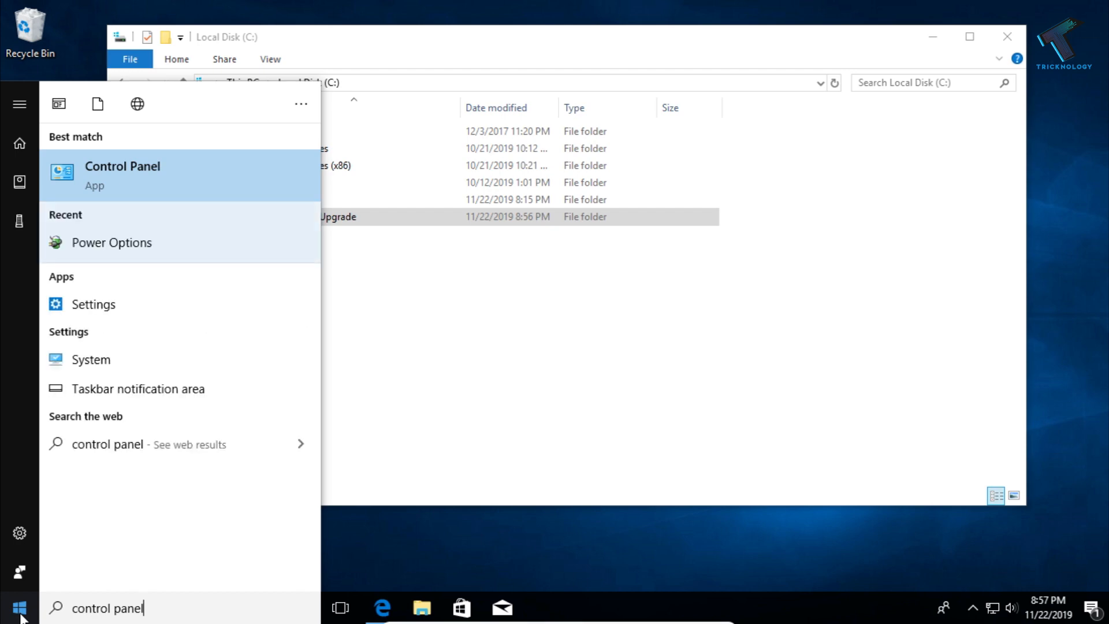
- Launch Control Panel from the Start menu search results
{"action": "left_click", "coordinate": [147, 174]}
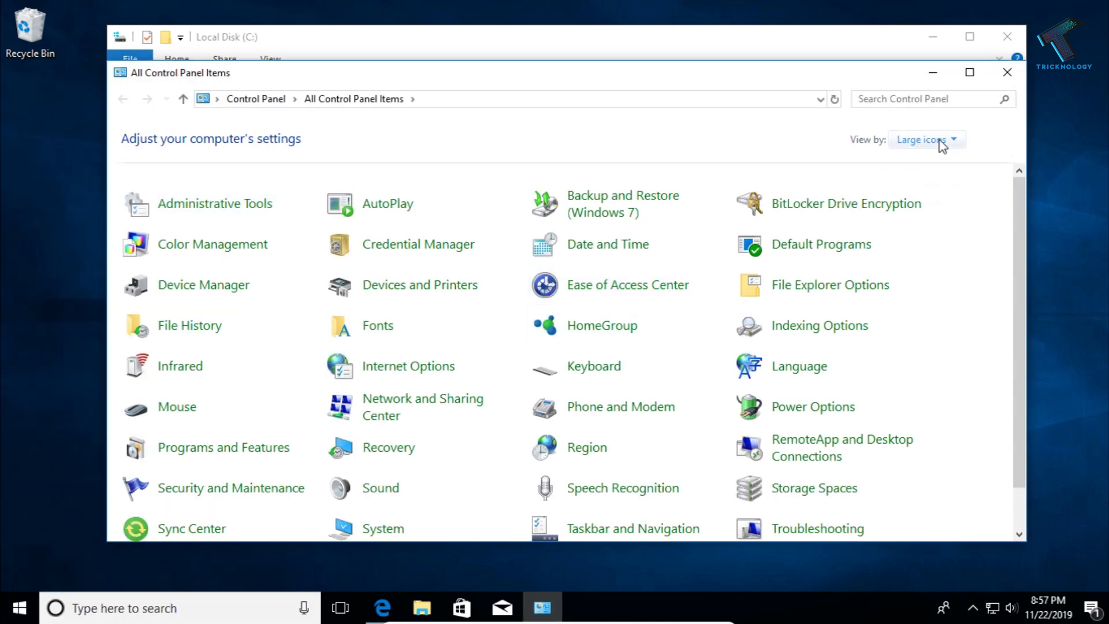
- Switch Control Panel to Category view and show 'Uninstall a program' under Programs
{"action": "left_click", "coordinate": [942, 142]}
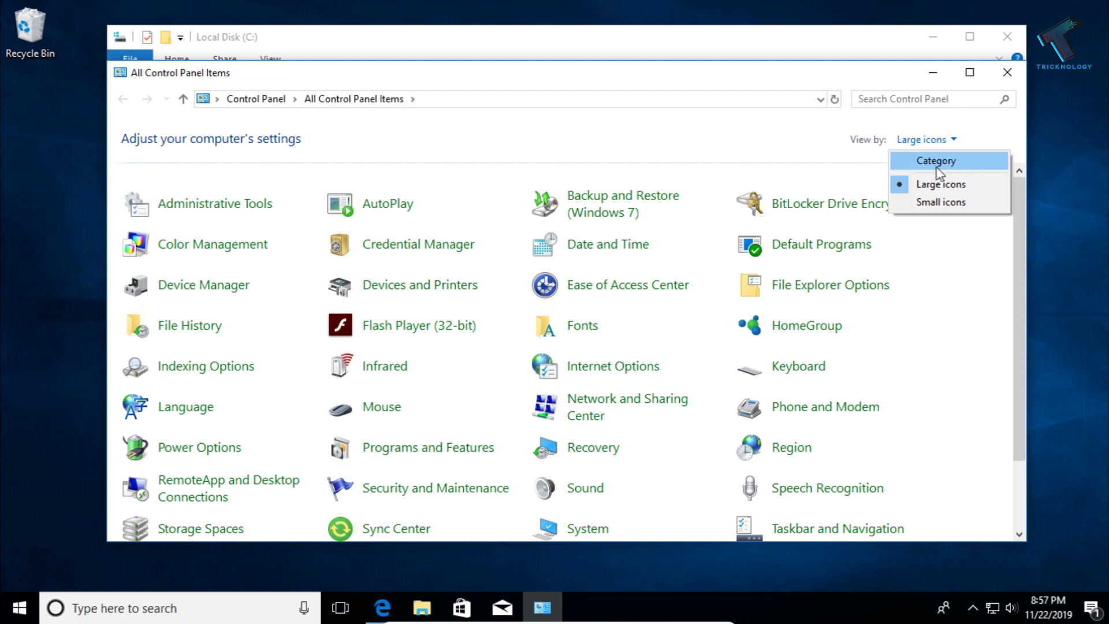
{"action": "left_click", "coordinate": [939, 165]}
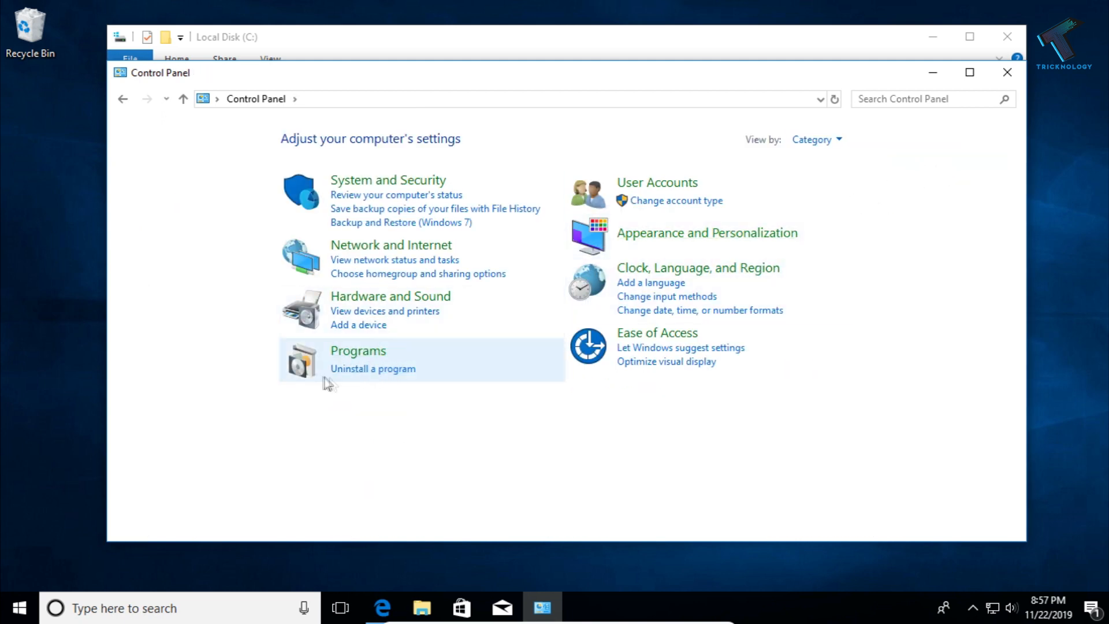
{"action": "left_click", "coordinate": [389, 370]}
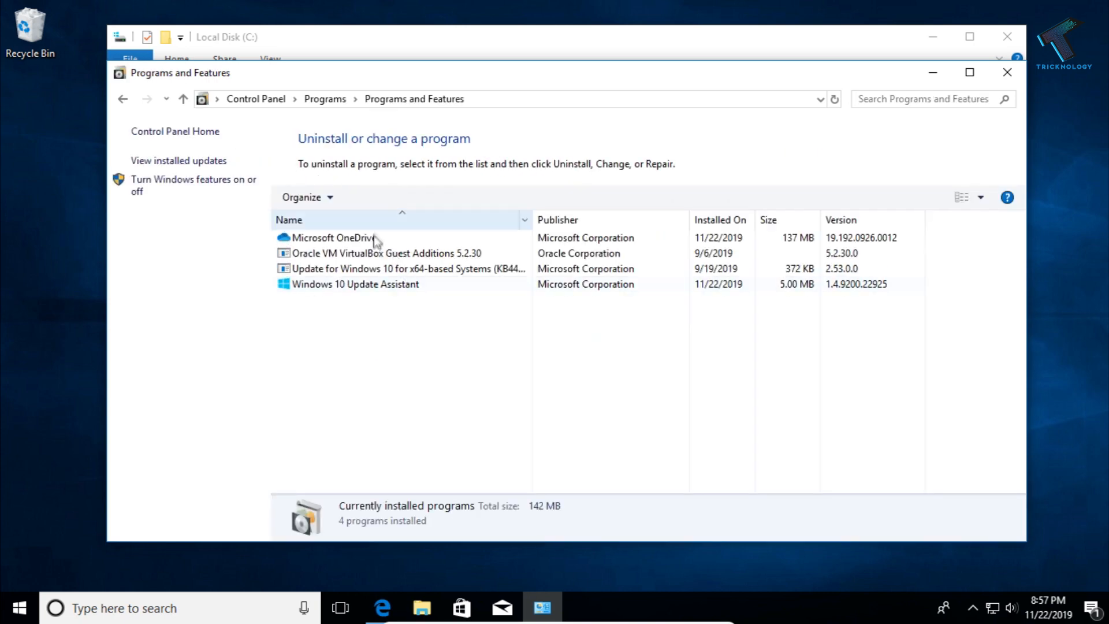
- Uninstall Windows 10 Update Assistant and let its page keep running scripts on the error dialog
{"action": "left_click", "coordinate": [372, 286]}
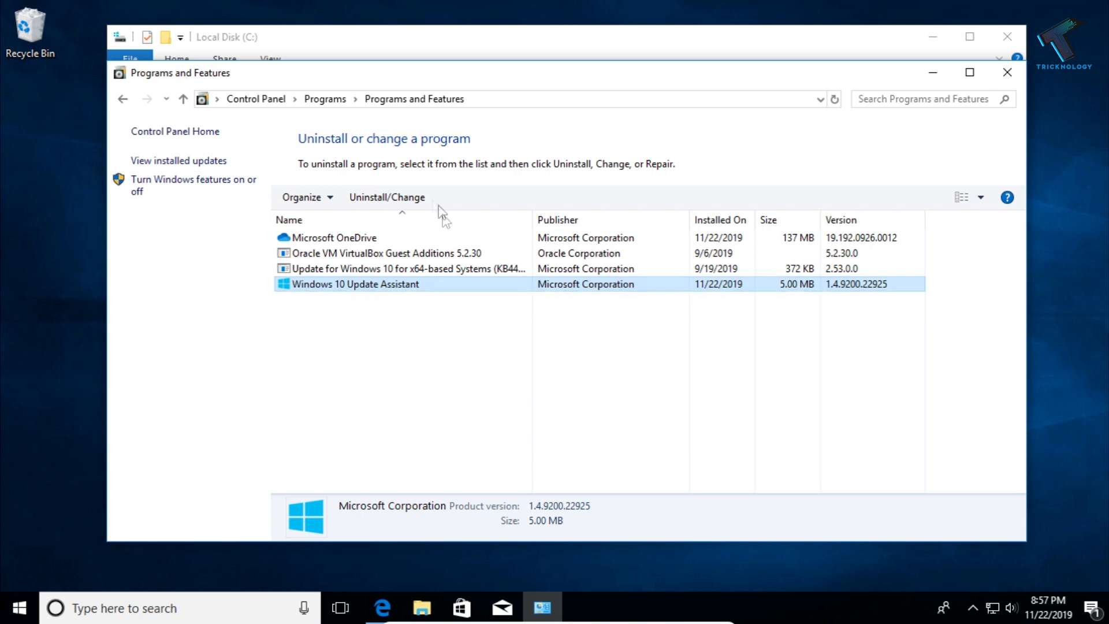
{"action": "left_click", "coordinate": [390, 198]}
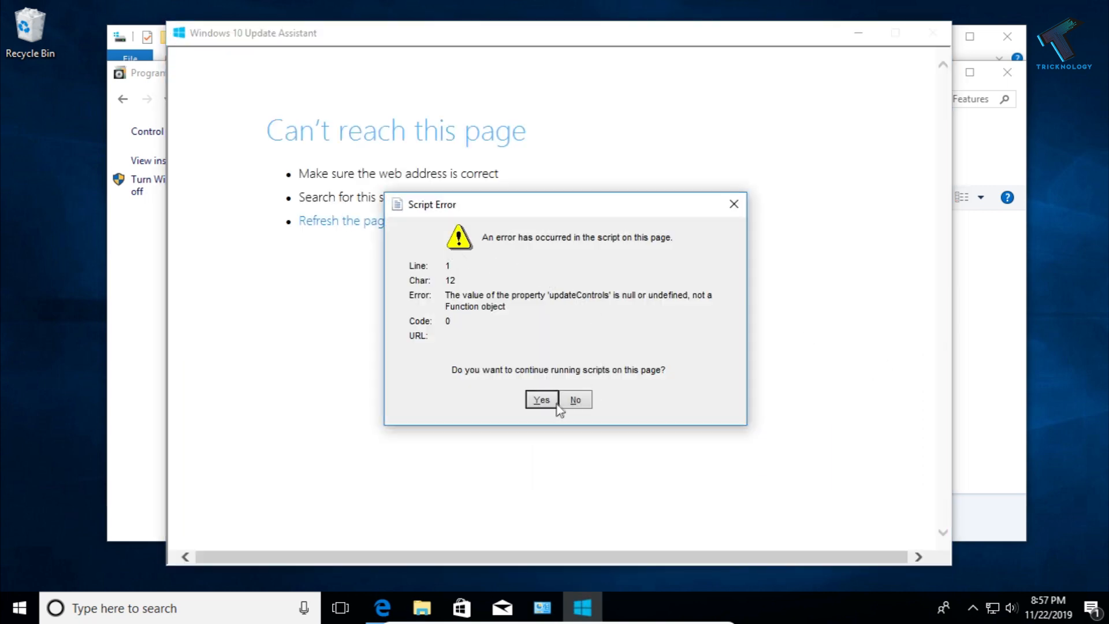
{"action": "left_click", "coordinate": [541, 399]}
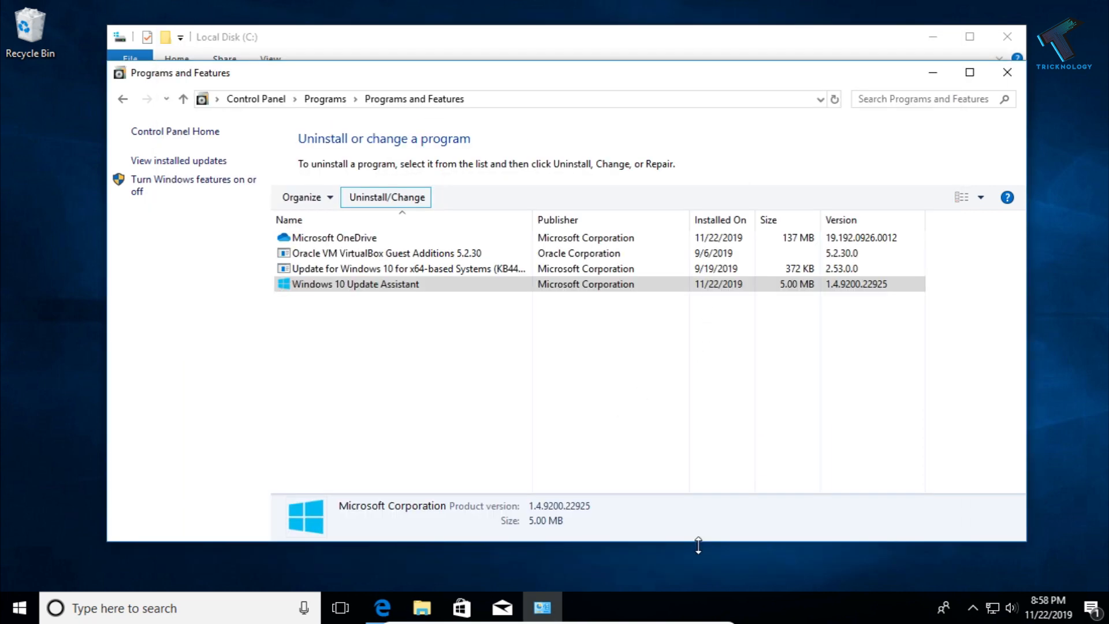